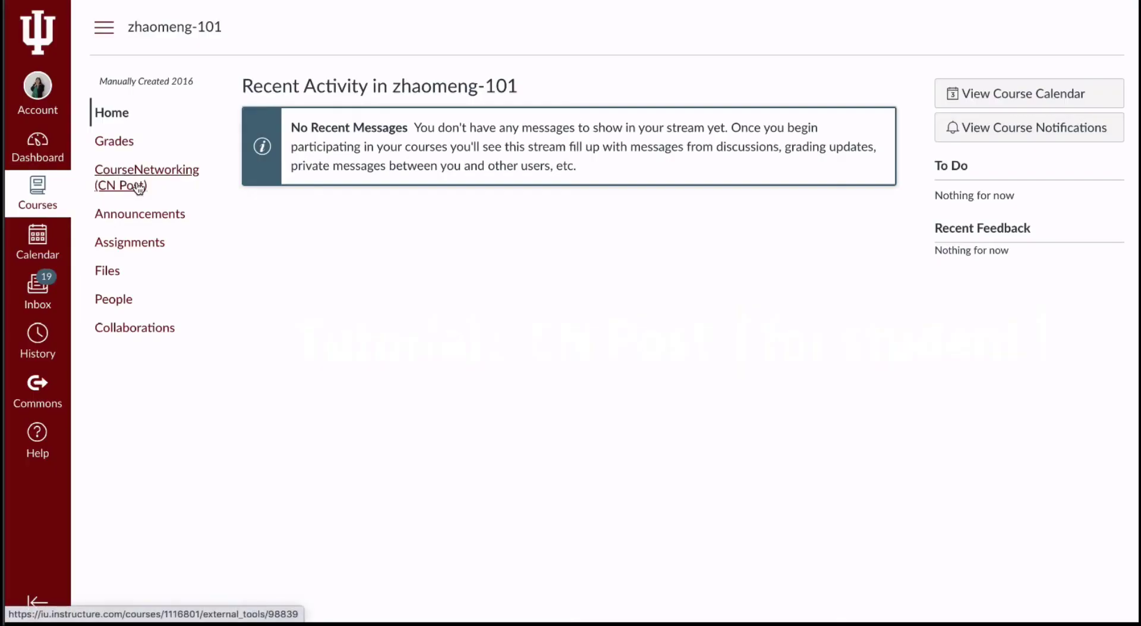
Open CourseNetworking (CN Post) from the Biology 101 course navigation in Canvas
{"action": "left_click", "coordinate": [137, 188]}
Open CN in a new window, scroll through the existing posts, and expand the new-post composer
{"action": "left_click", "coordinate": [425, 271]}
{"action": "scroll", "coordinate": [530, 484], "scroll_direction": "down", "scroll_amount": 3}
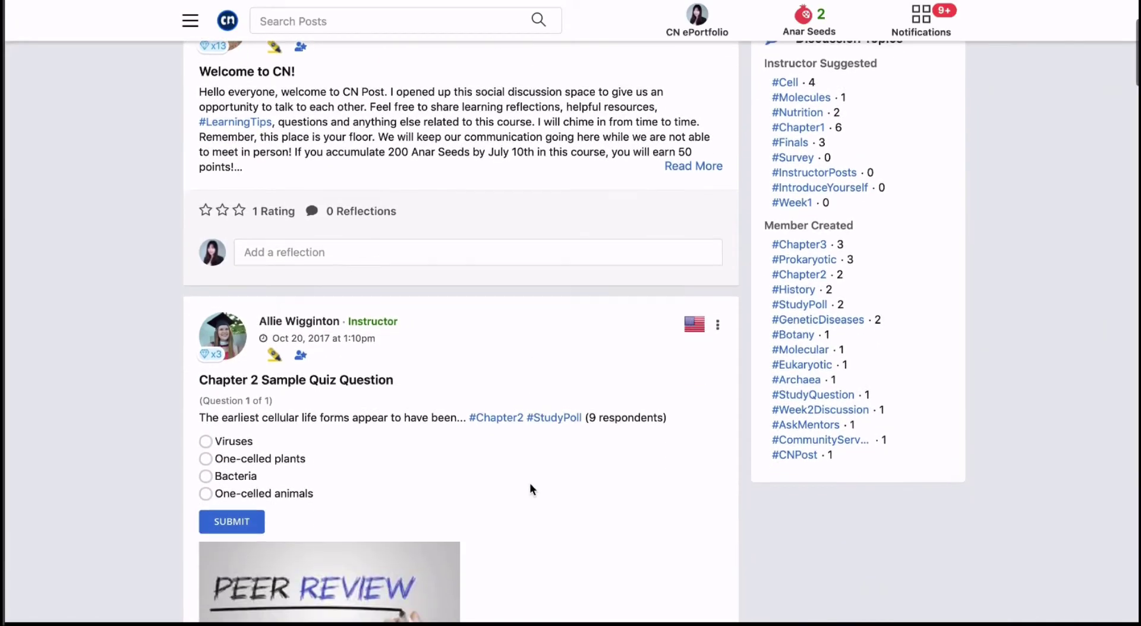
{"action": "scroll", "coordinate": [530, 485], "scroll_direction": "down", "scroll_amount": 5}
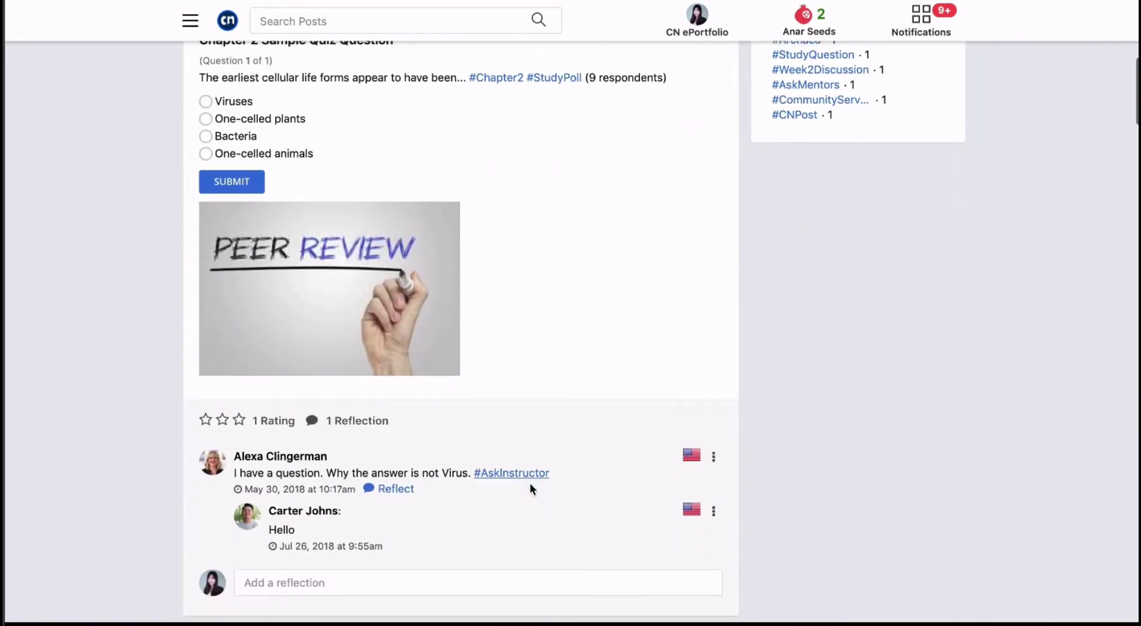
{"action": "scroll", "coordinate": [530, 484], "scroll_direction": "down", "scroll_amount": 6}
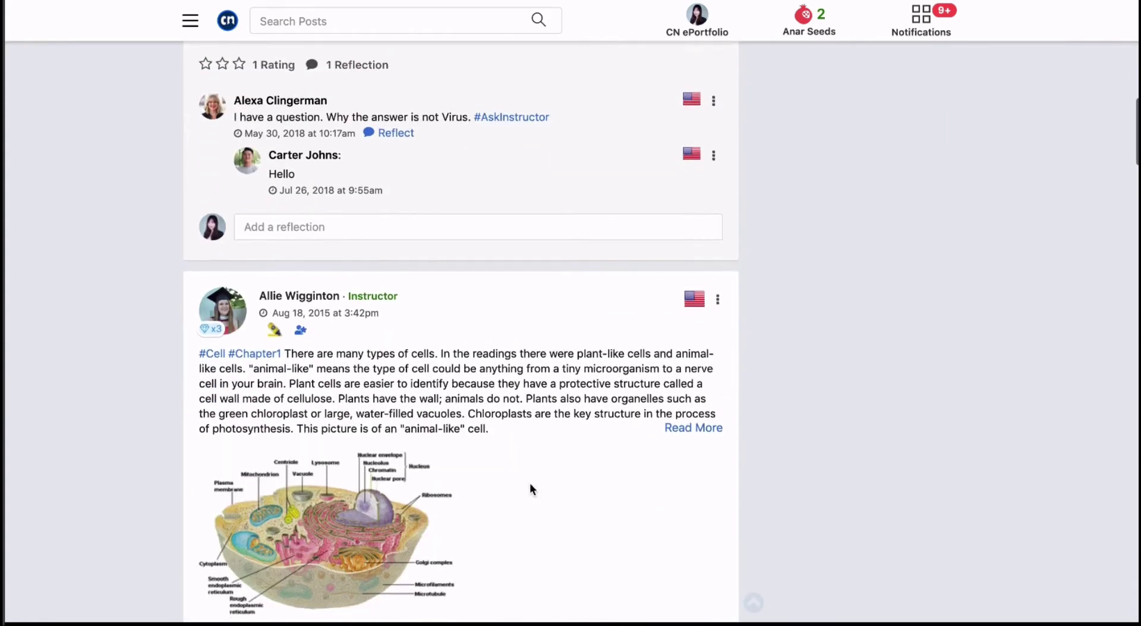
{"action": "scroll", "coordinate": [530, 482], "scroll_direction": "down", "scroll_amount": 5}
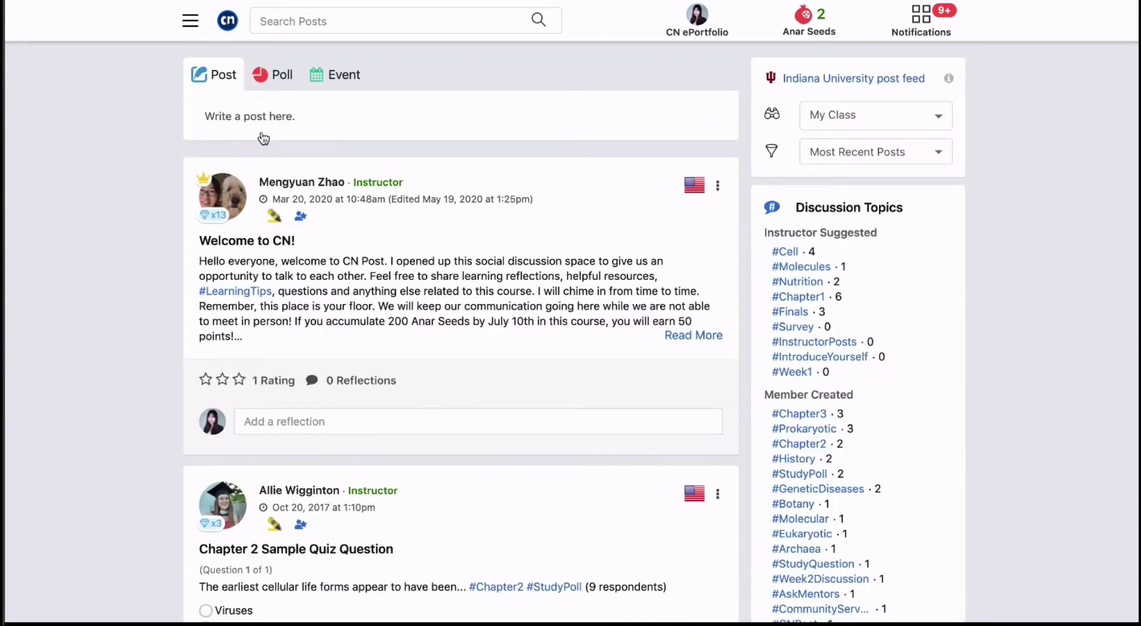
{"action": "left_click", "coordinate": [209, 115]}
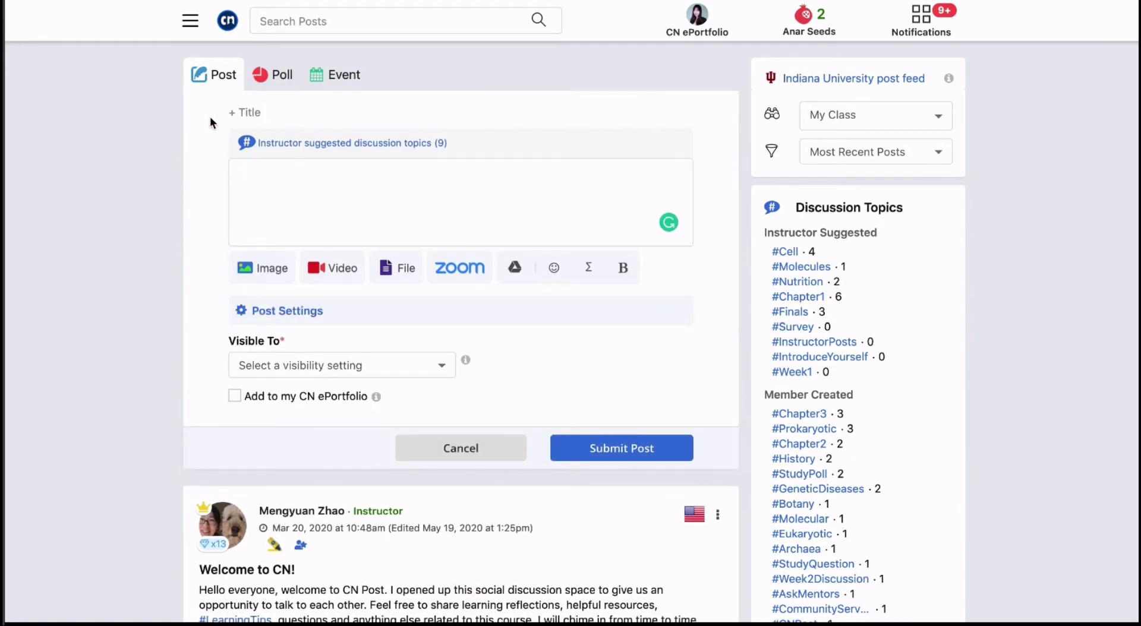
Paste the welcome paragraph into the post, check suggested topics, and submit it to This Course
{"action": "type", "text": "Hello everyone, welcome to CN Post. I opened up this social discussion space to give us an opportunity to talk to each other. Feel free to share learning reflections, helpful resources, #LearningTips, questions and anything else related to this course. I will chime in from time to time. Remember, this place is your floor. We will keep our communication going here while we are not able to meet in person! If you accumulate 200 Anar Seeds by July 10th in this course, you will earn 50 points!"}
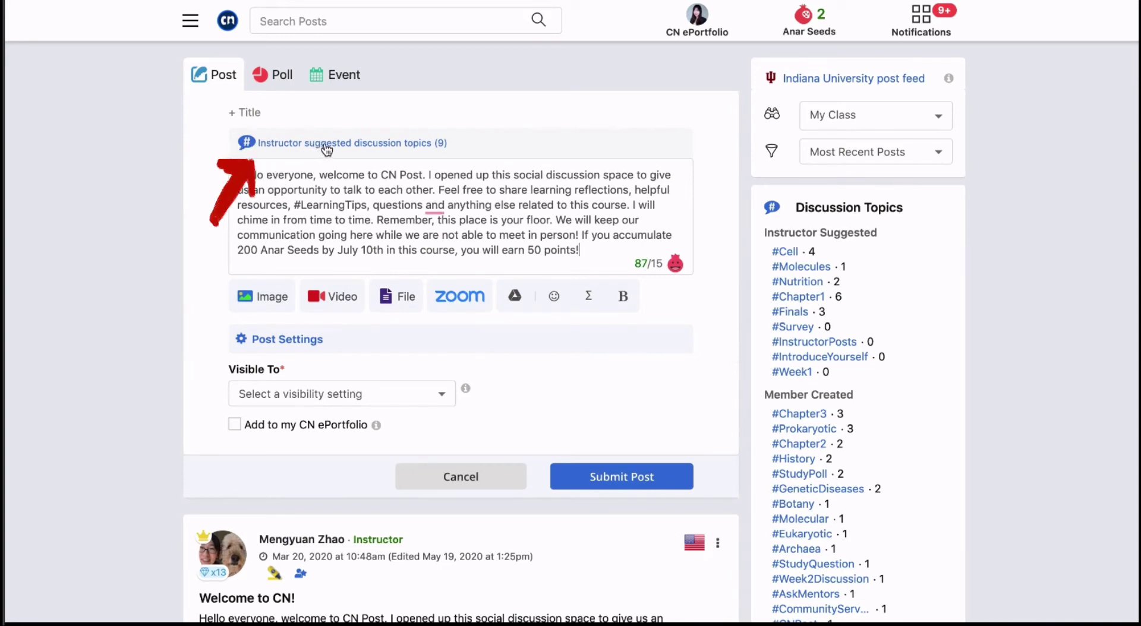
{"action": "left_click", "coordinate": [348, 147]}
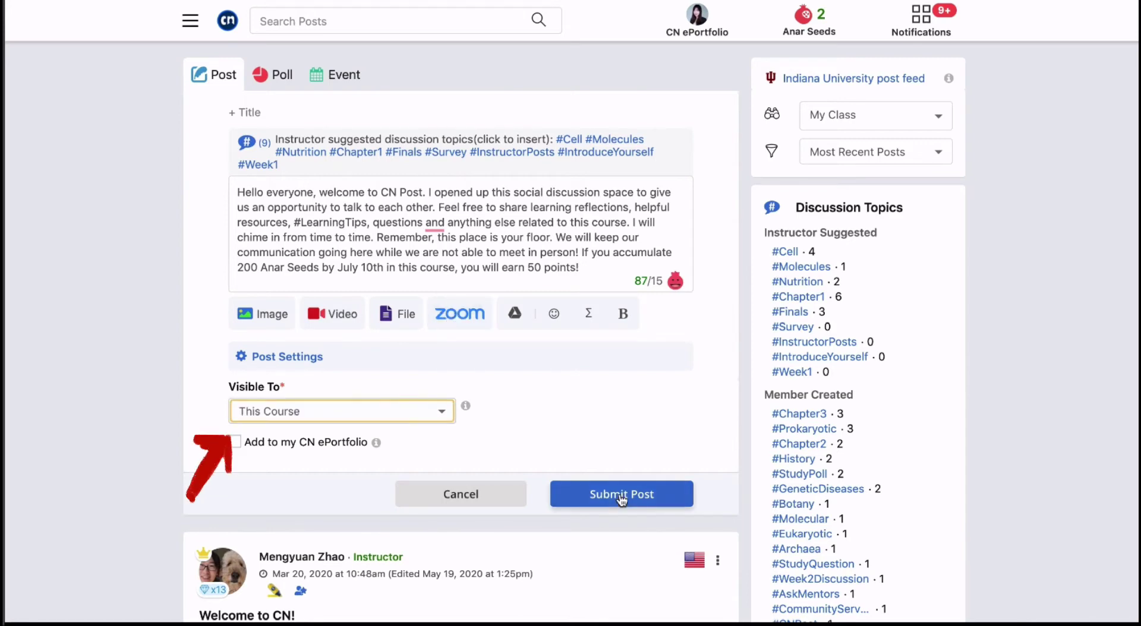
{"action": "left_click", "coordinate": [620, 493]}
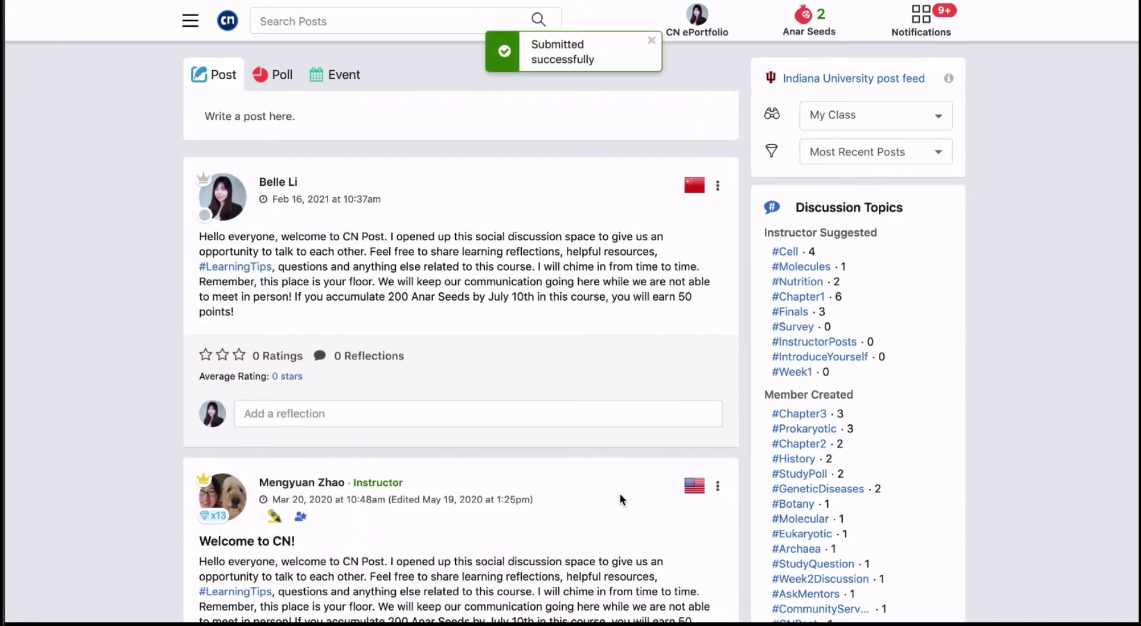
Filter the feed by Discussion Topics #Cell, #Molecules, and finally #Nutrition
{"action": "scroll", "coordinate": [529, 483], "scroll_direction": "down", "scroll_amount": 20}
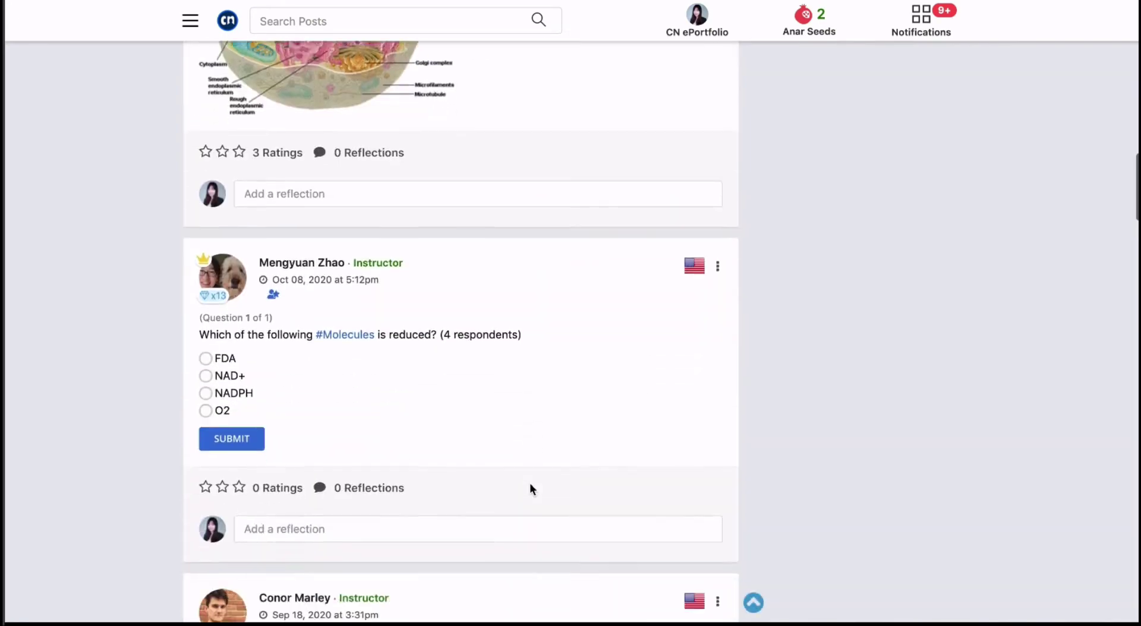
{"action": "scroll", "coordinate": [530, 483], "scroll_direction": "down", "scroll_amount": 13}
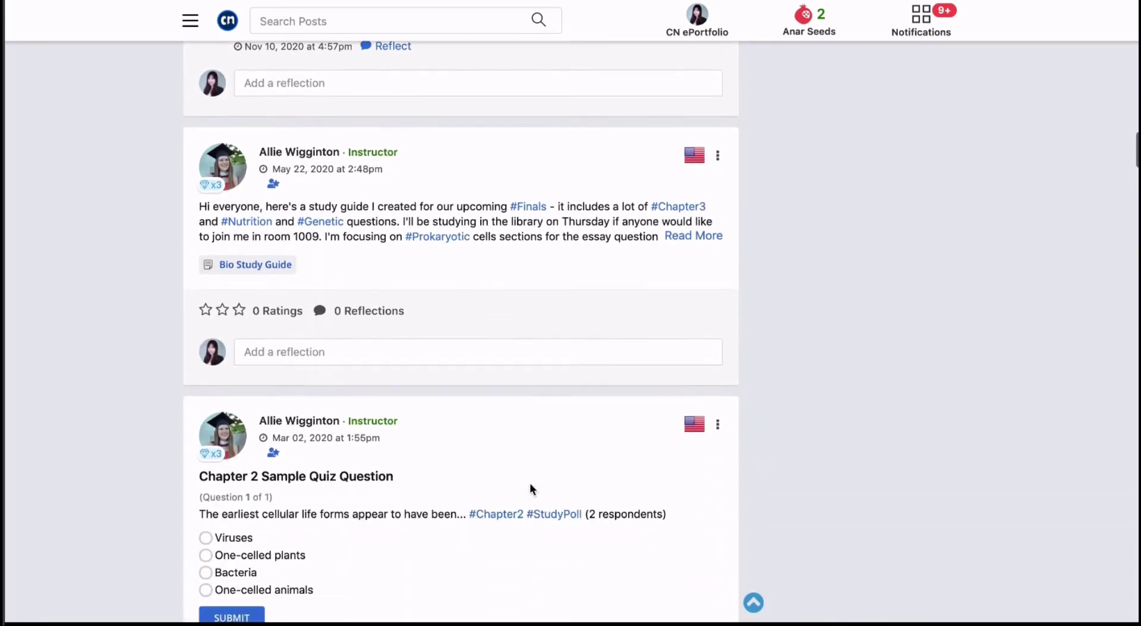
{"action": "scroll", "coordinate": [530, 483], "scroll_direction": "down", "scroll_amount": 4}
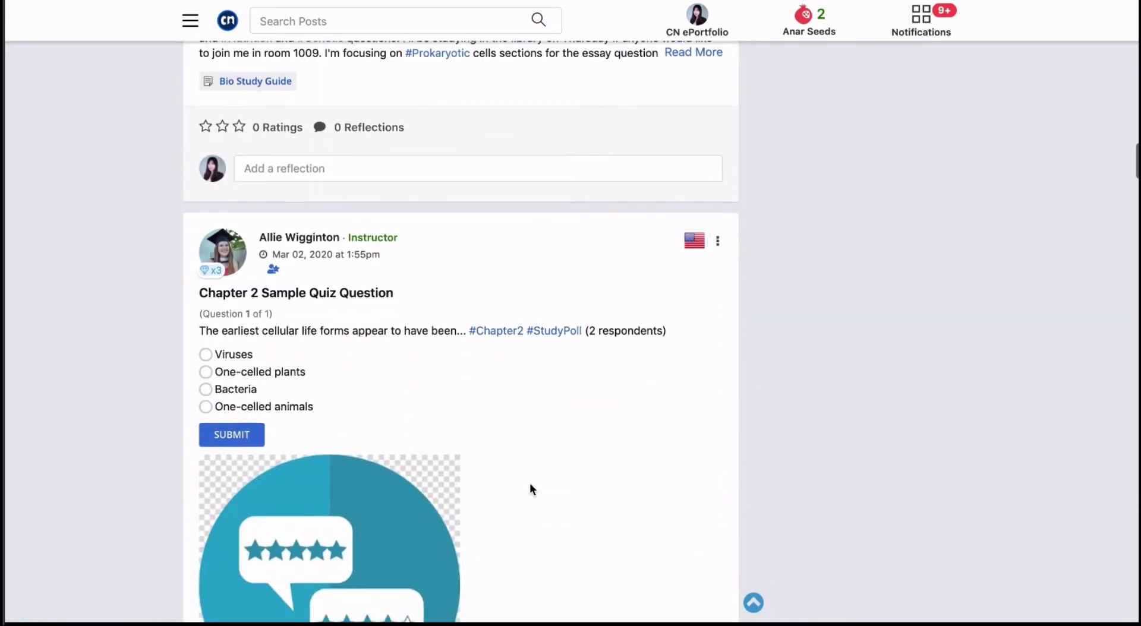
{"action": "scroll", "coordinate": [529, 483], "scroll_direction": "down", "scroll_amount": 3}
{"action": "left_click", "coordinate": [784, 252]}
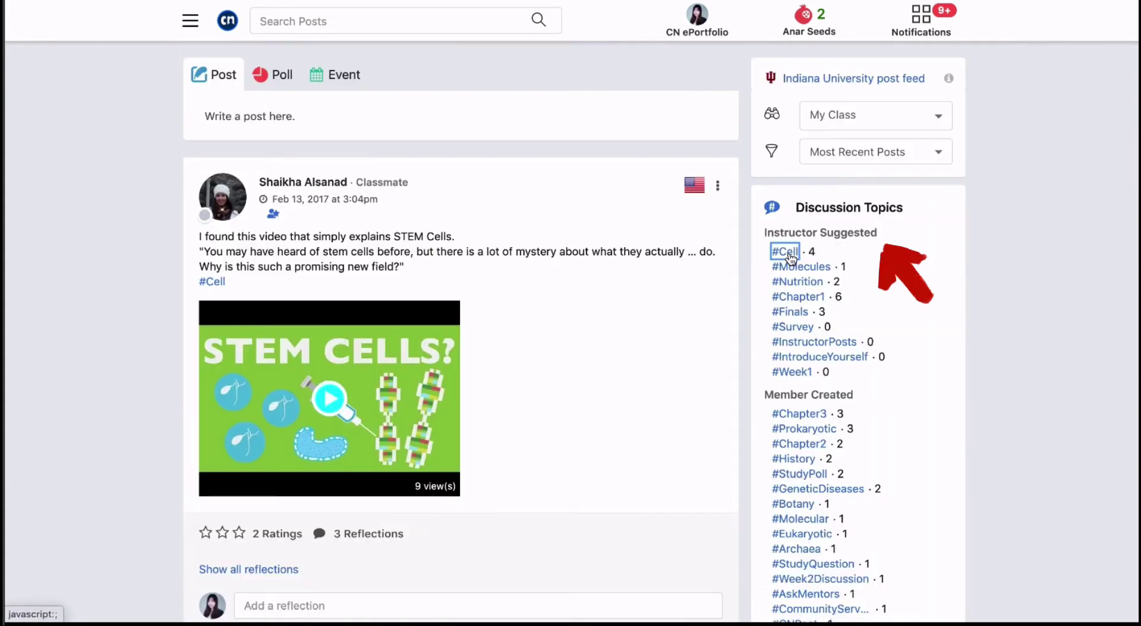
{"action": "left_click", "coordinate": [799, 272]}
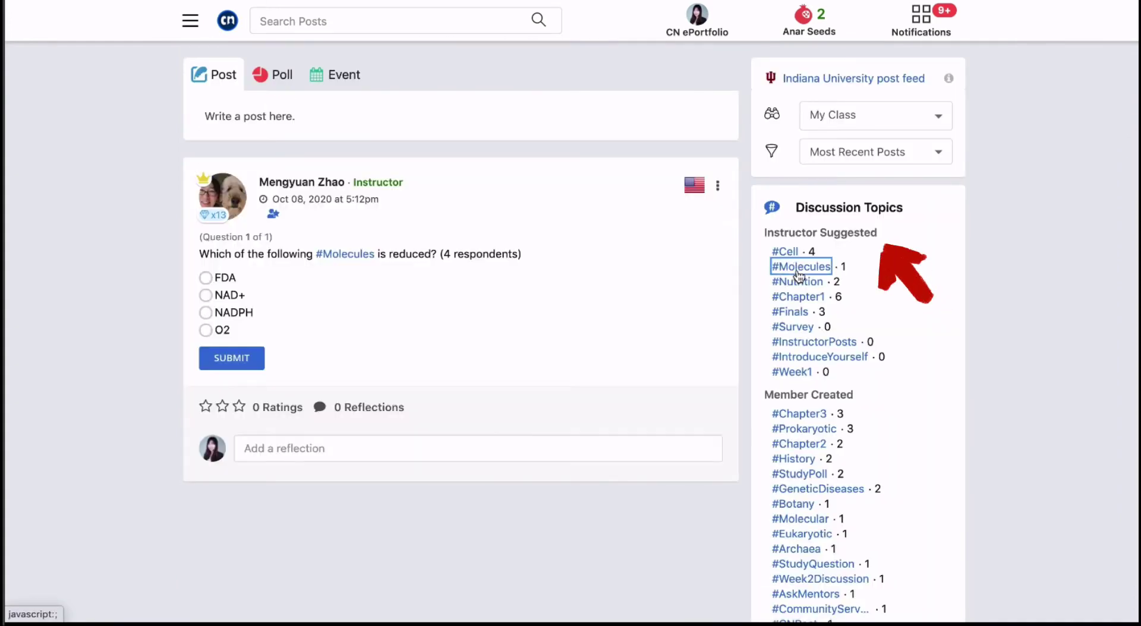
{"action": "left_click", "coordinate": [796, 283]}
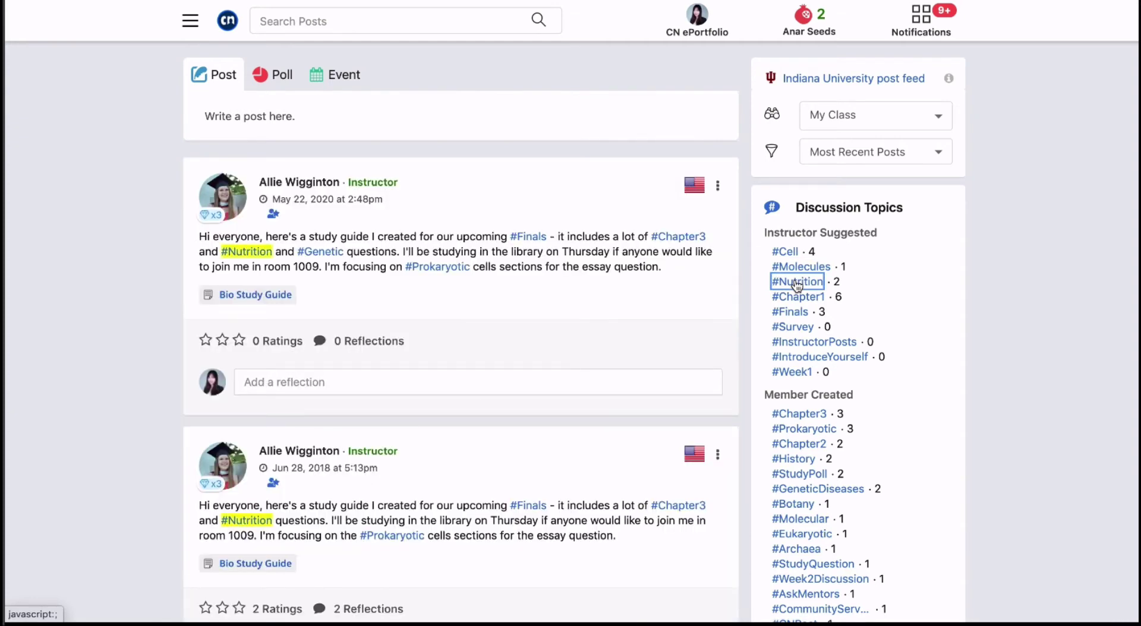
Give both #Nutrition study-guide posts a three-star rating
{"action": "left_click", "coordinate": [240, 341]}
{"action": "scroll", "coordinate": [275, 437], "scroll_direction": "down", "scroll_amount": 3}
{"action": "left_click", "coordinate": [240, 455]}
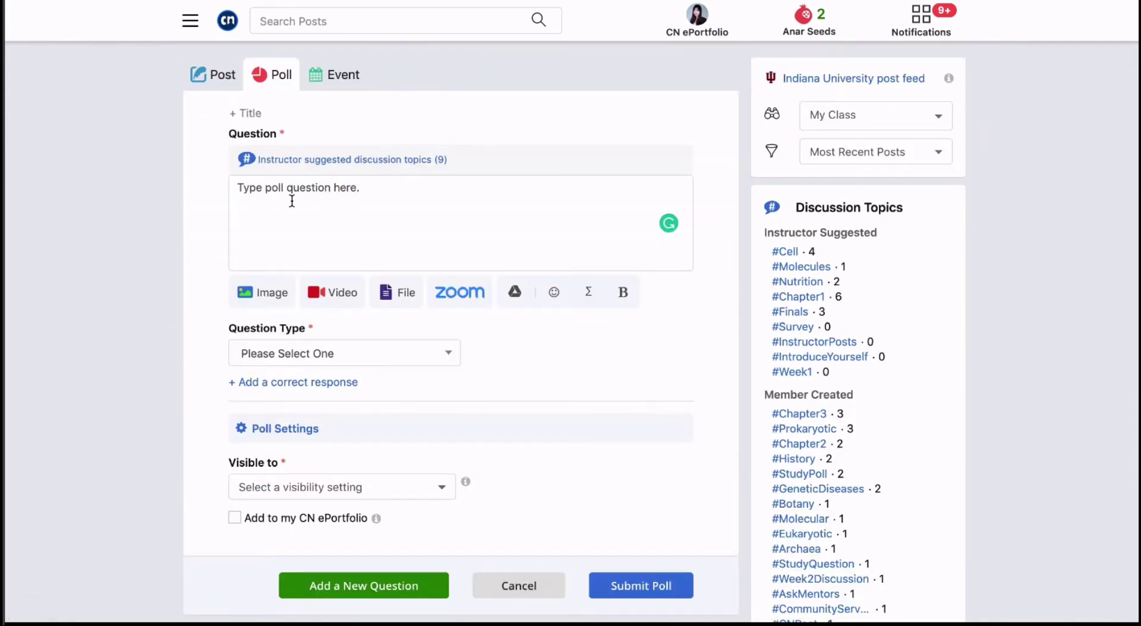
Publish the True - False poll 'Many plants consist of a single #Cell' to This Course
{"action": "left_click", "coordinate": [292, 201]}
{"action": "type", "text": "Many plants consist of a single"}
{"action": "left_click", "coordinate": [268, 159]}
{"action": "left_click", "coordinate": [569, 156]}
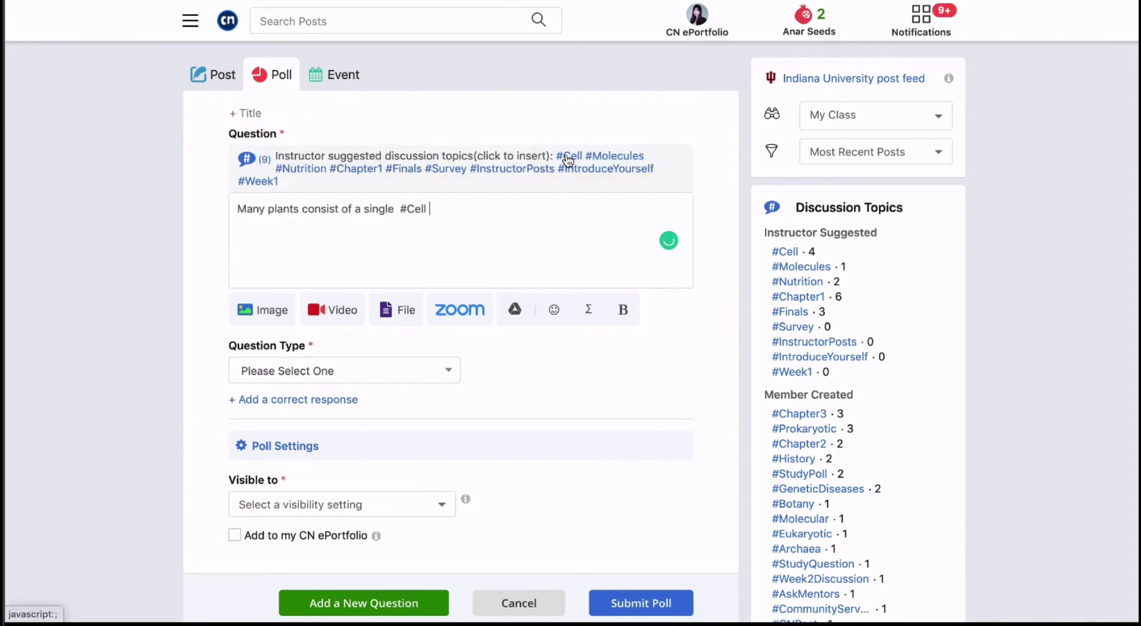
{"action": "left_click", "coordinate": [372, 371]}
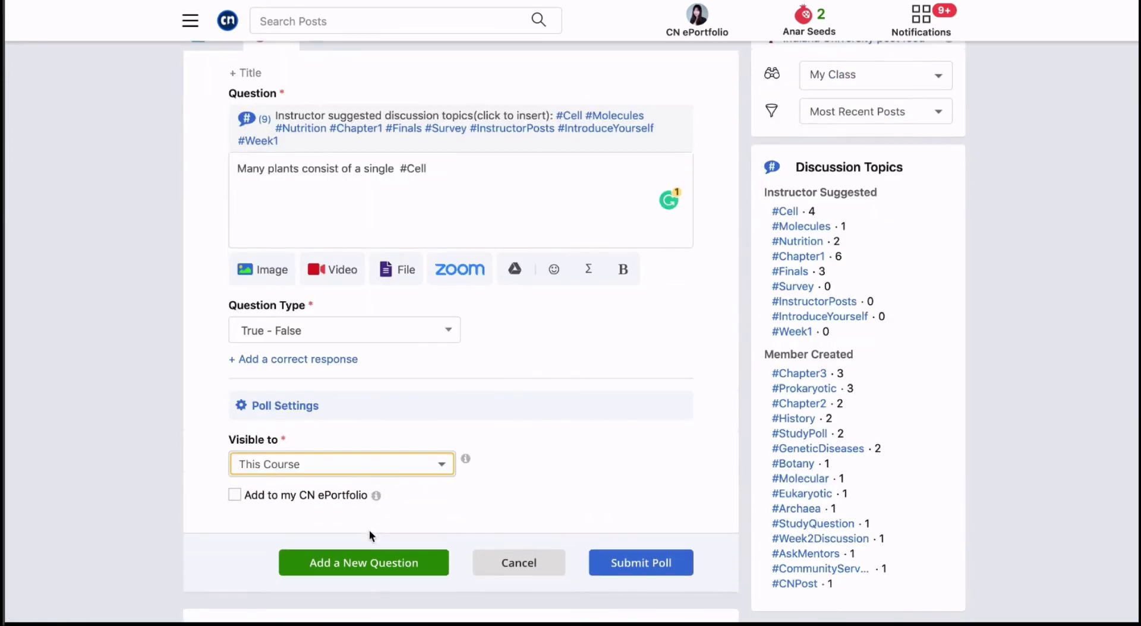
{"action": "scroll", "coordinate": [436, 538], "scroll_direction": "down", "scroll_amount": 1}
{"action": "left_click", "coordinate": [634, 516]}
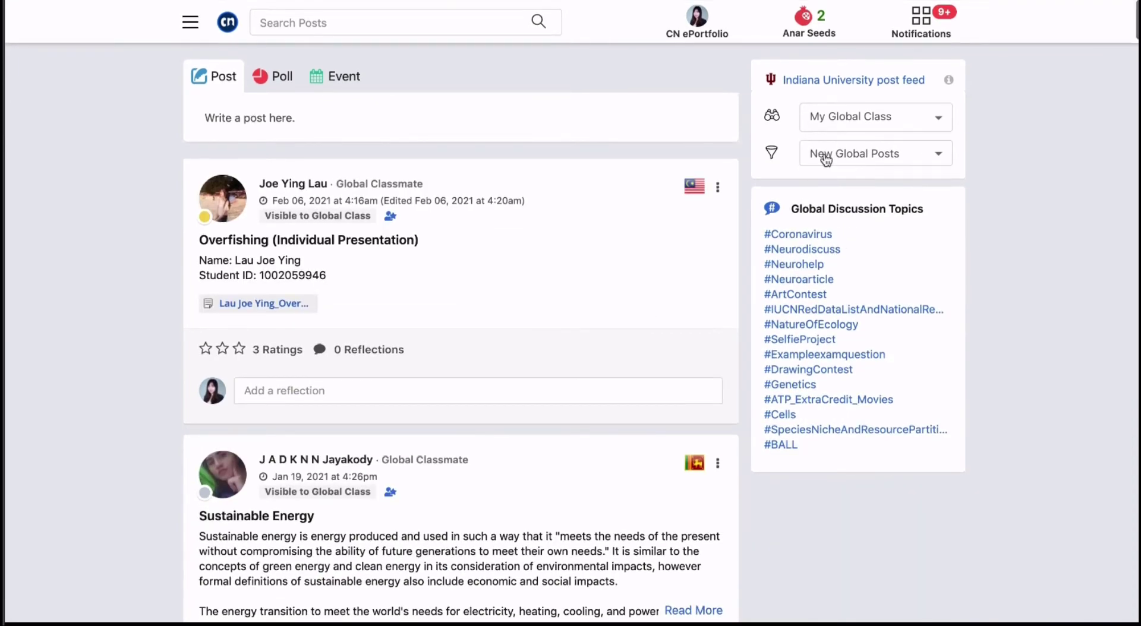
Open the binoculars feed dropdown listing My Class, My Global Class and My Campus
{"action": "left_click", "coordinate": [868, 124]}
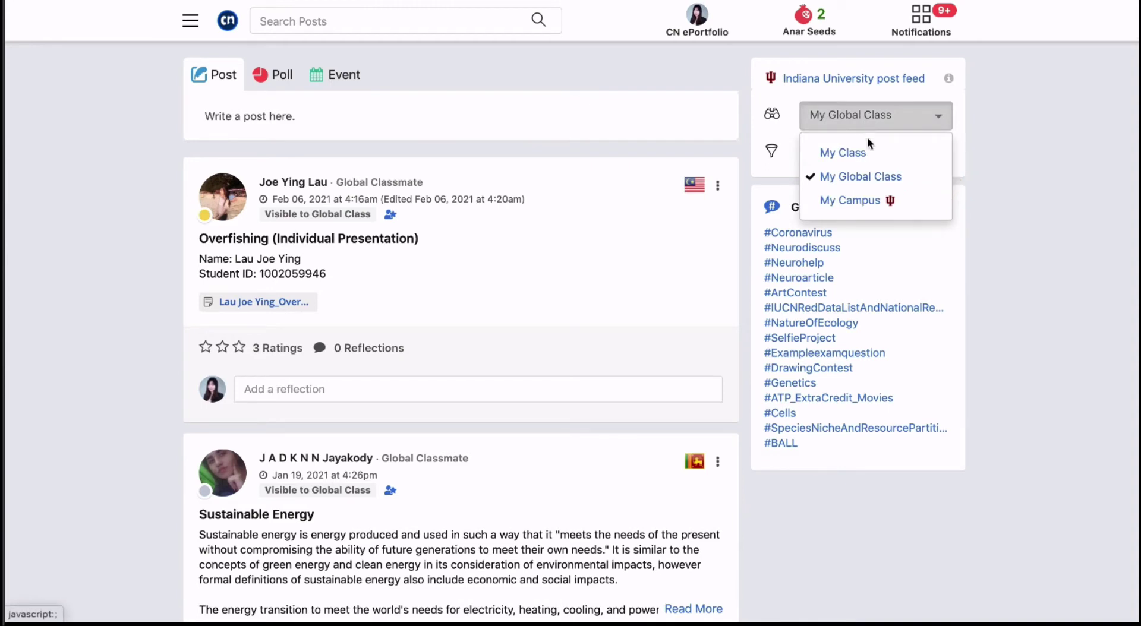
Switch to the My Campus feed and rate the tree-house photo post 3 stars
{"action": "left_click", "coordinate": [849, 205]}
{"action": "scroll", "coordinate": [690, 474], "scroll_direction": "down", "scroll_amount": 4}
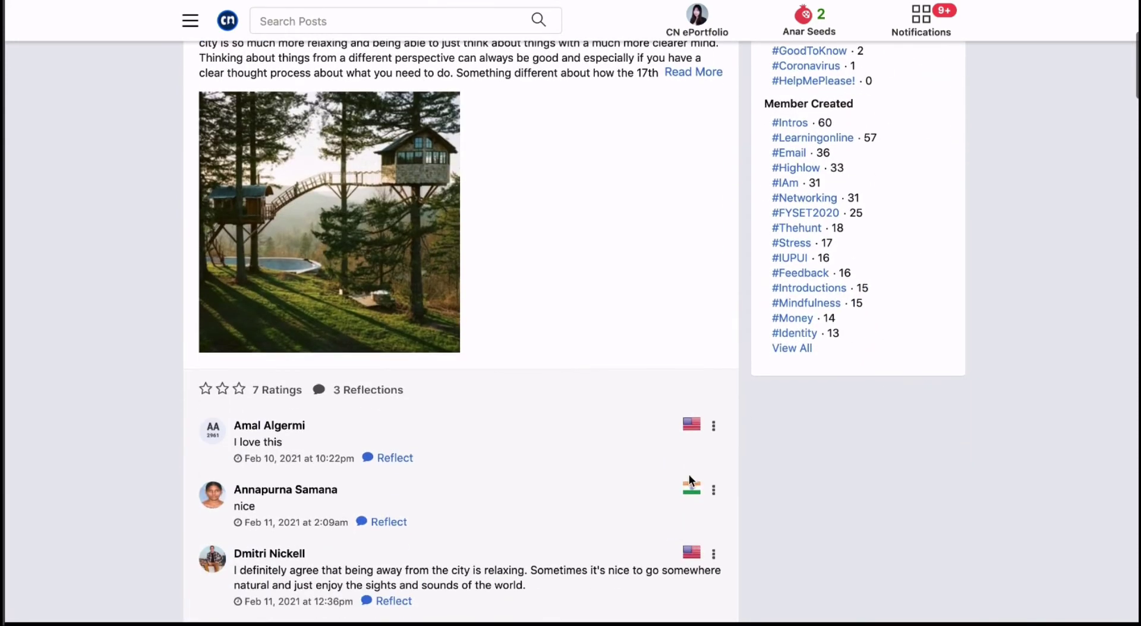
{"action": "scroll", "coordinate": [689, 474], "scroll_direction": "down", "scroll_amount": 2}
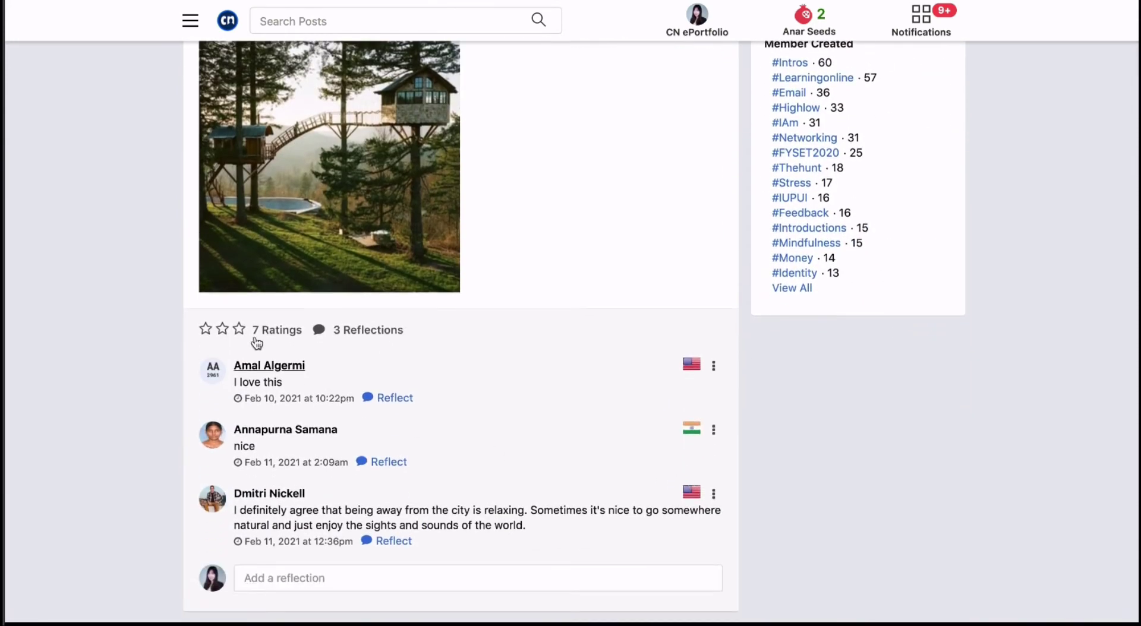
{"action": "left_click", "coordinate": [239, 329]}
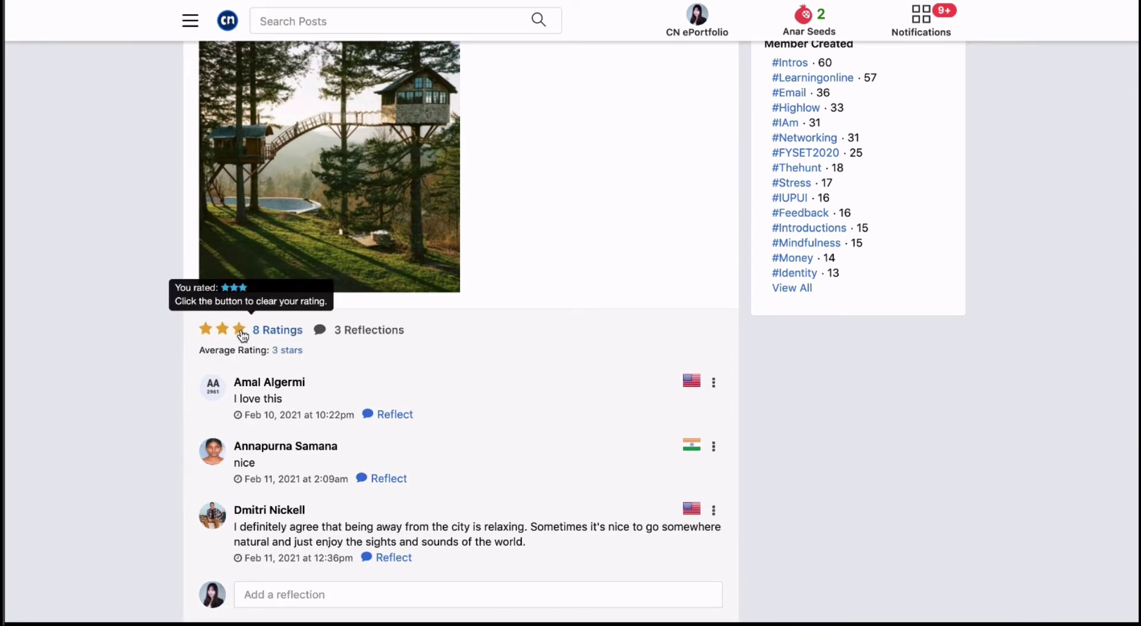
{"action": "scroll", "coordinate": [241, 336], "scroll_direction": "down", "scroll_amount": 10}
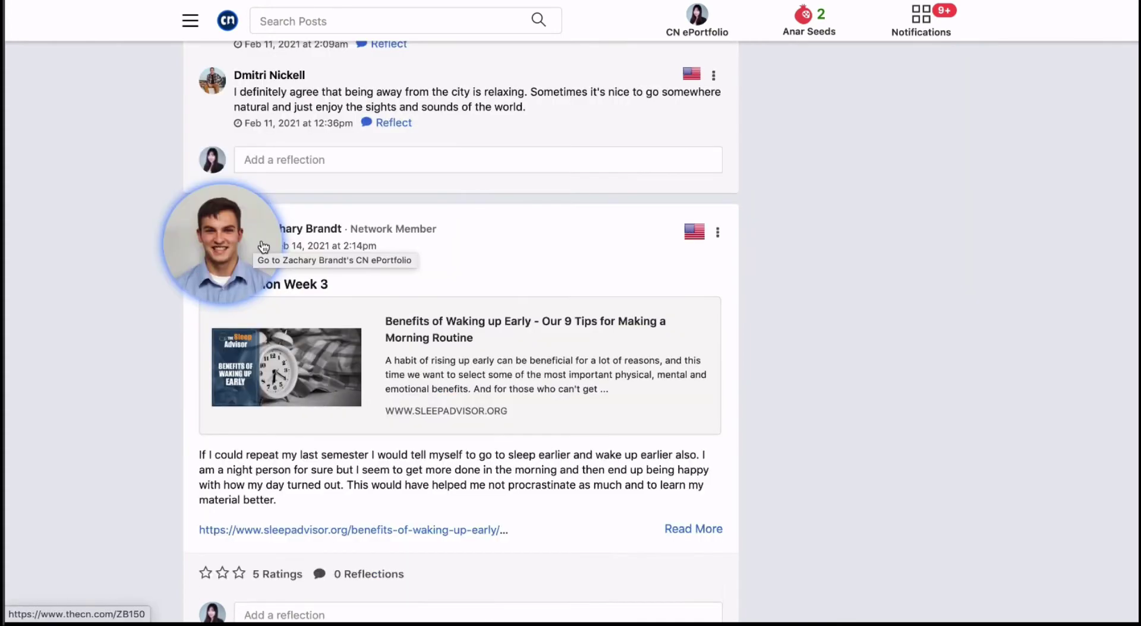
{"action": "mouse_move", "coordinate": [315, 238]}
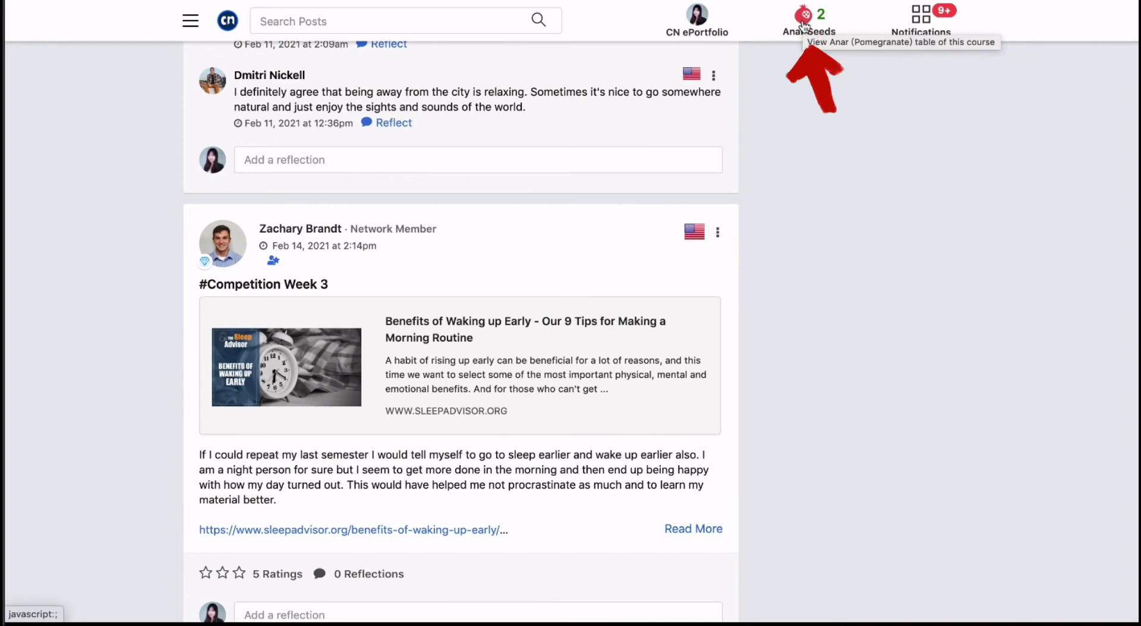
View the Anar Seeds table: 7 seeds toward the course's 250-seed goal
{"action": "left_click", "coordinate": [804, 25]}
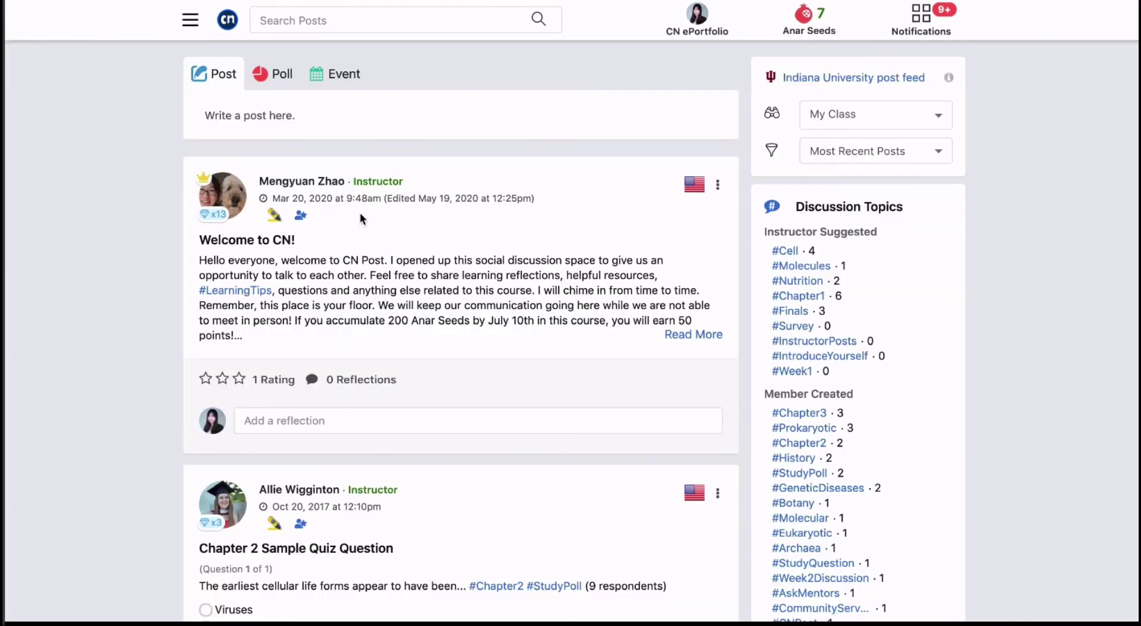
Open Analytics > Roster from the main menu and scroll through the members table
{"action": "left_click", "coordinate": [193, 19]}
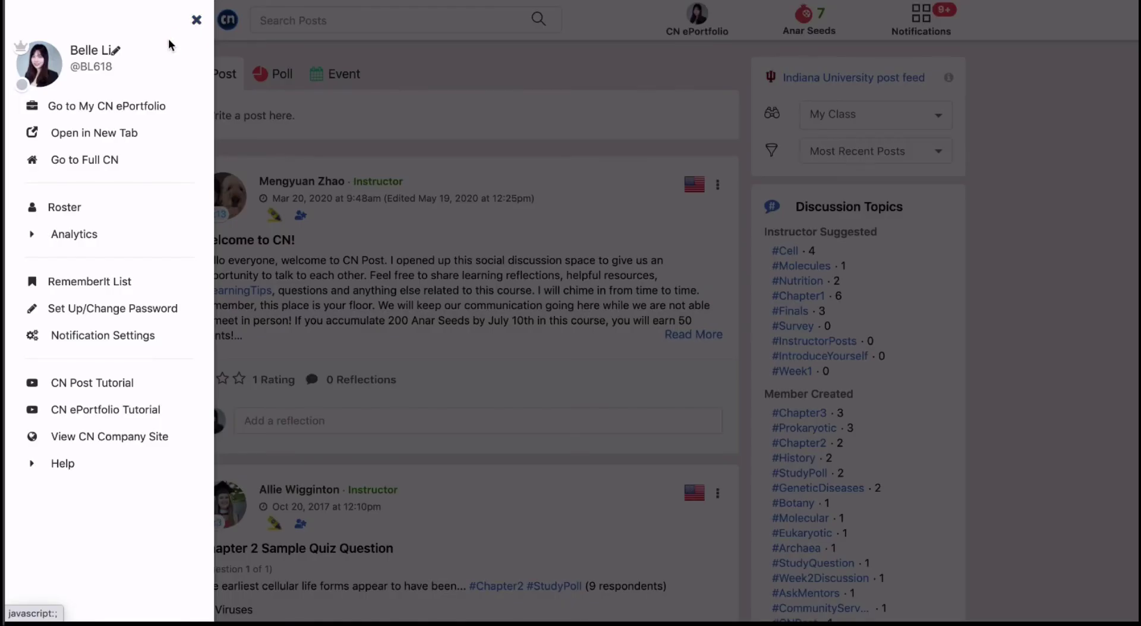
{"action": "left_click", "coordinate": [33, 240]}
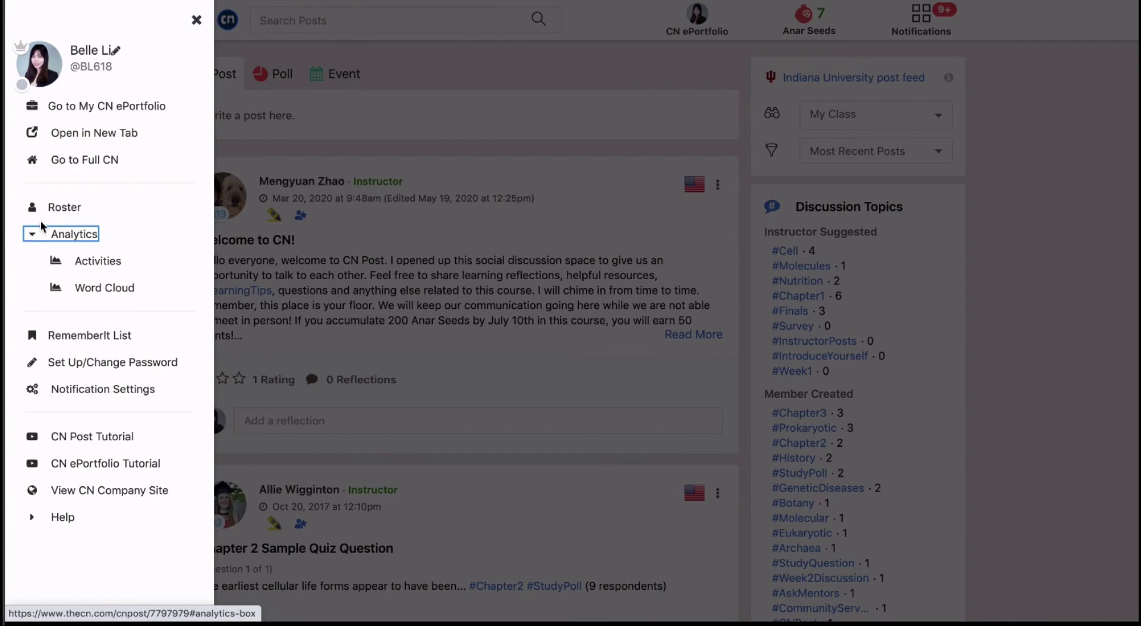
{"action": "left_click", "coordinate": [55, 211]}
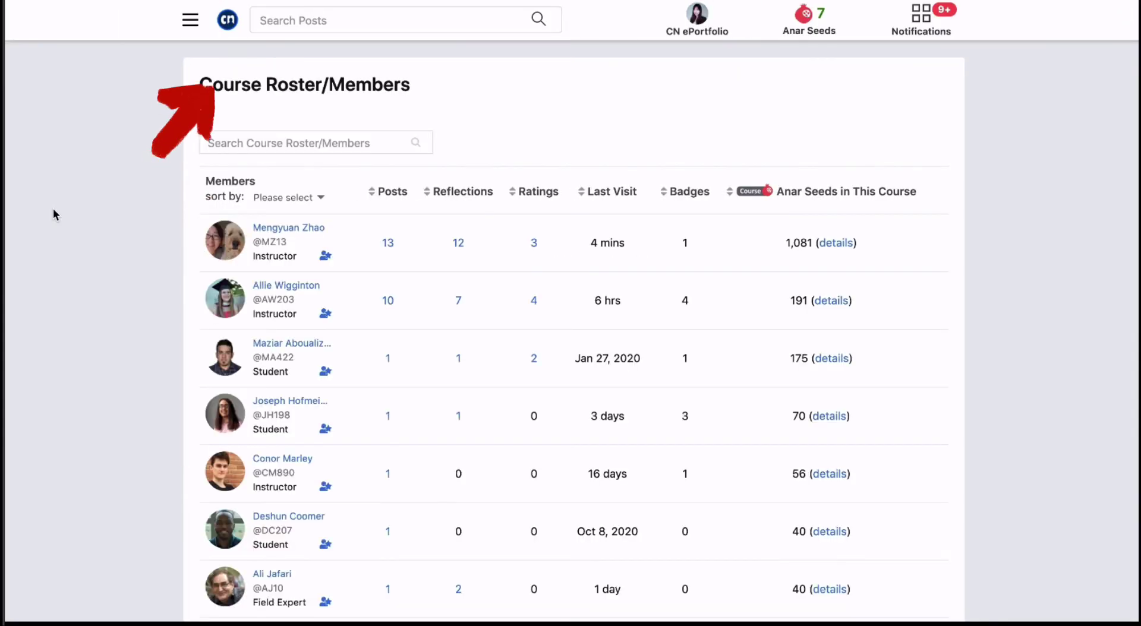
{"action": "scroll", "coordinate": [366, 491], "scroll_direction": "down", "scroll_amount": 2}
{"action": "scroll", "coordinate": [366, 491], "scroll_direction": "down", "scroll_amount": 3}
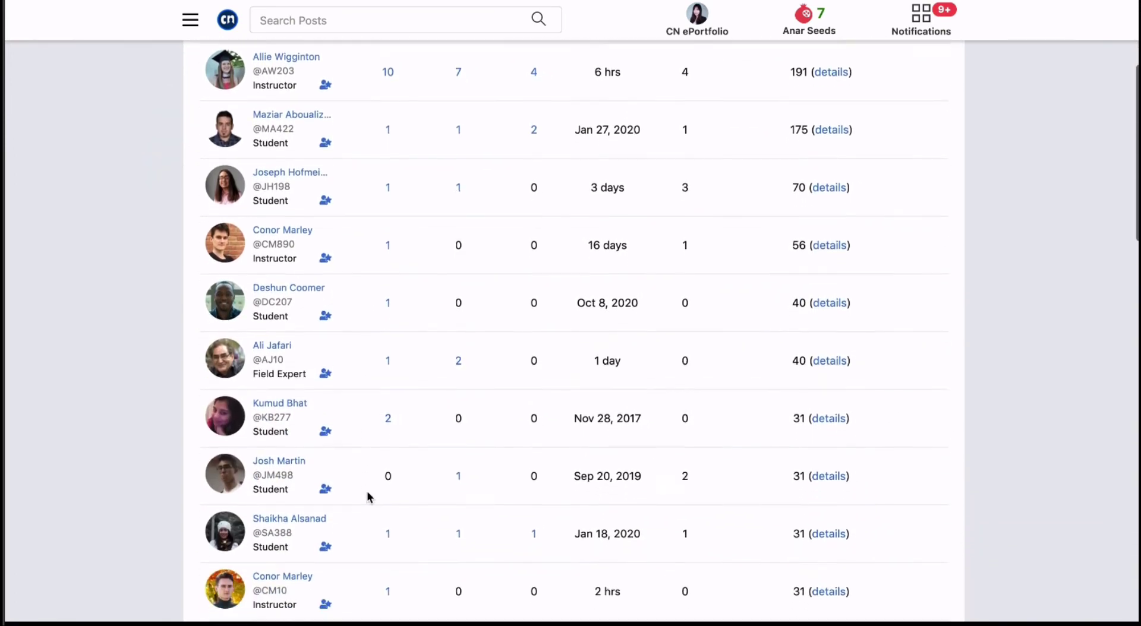
{"action": "scroll", "coordinate": [366, 496], "scroll_direction": "down", "scroll_amount": 1}
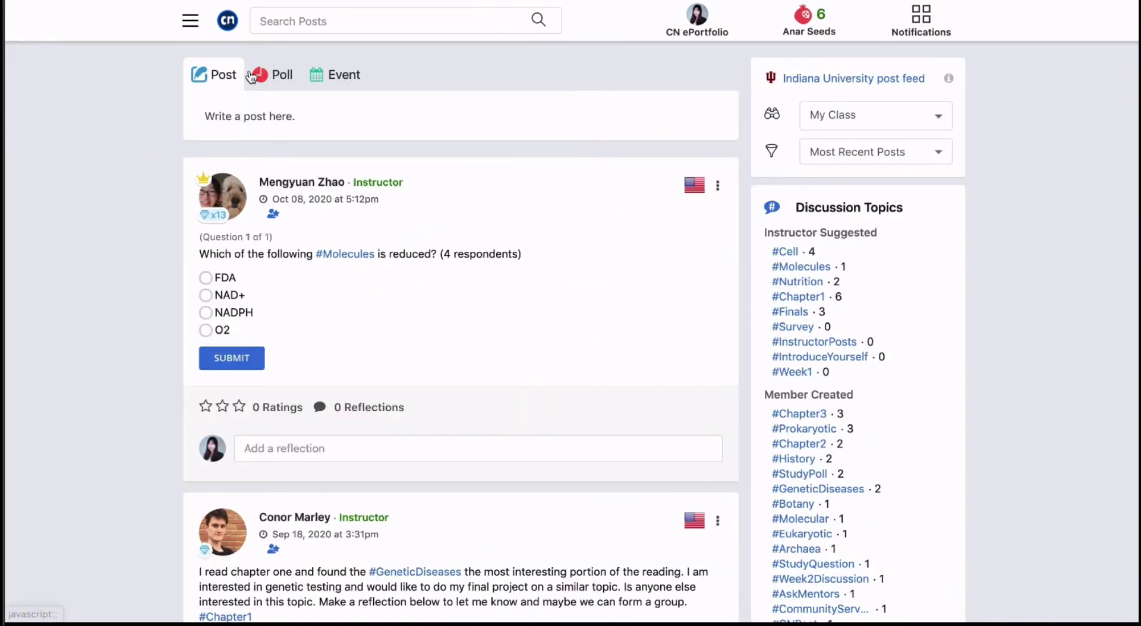
{"action": "left_click", "coordinate": [190, 20]}
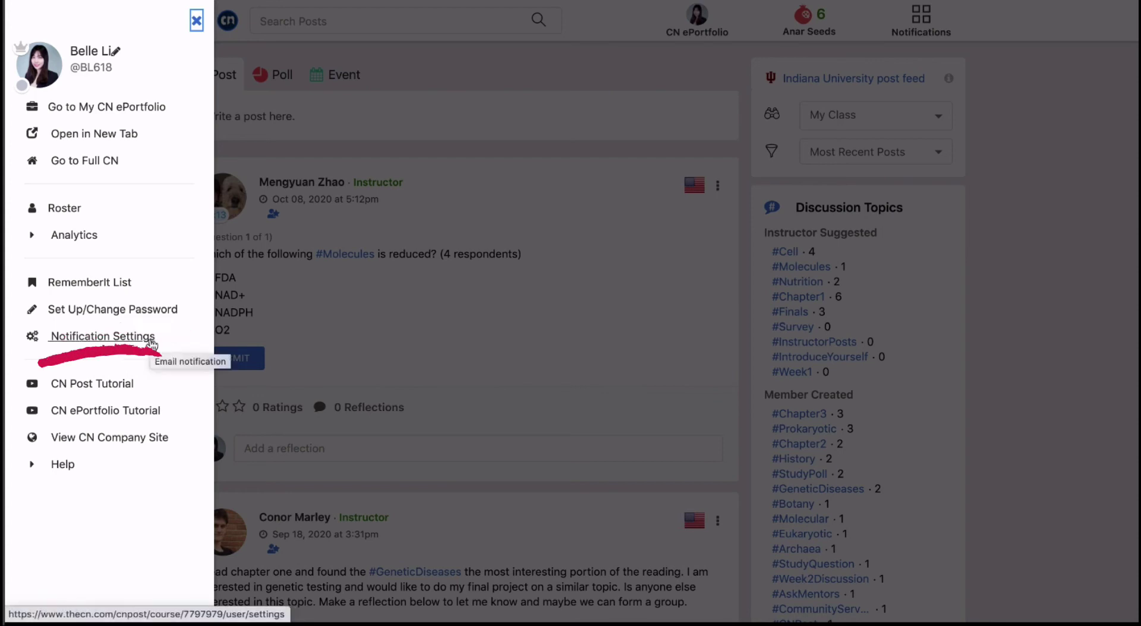
{"action": "left_click", "coordinate": [431, 60]}
{"action": "left_click", "coordinate": [382, 21]}
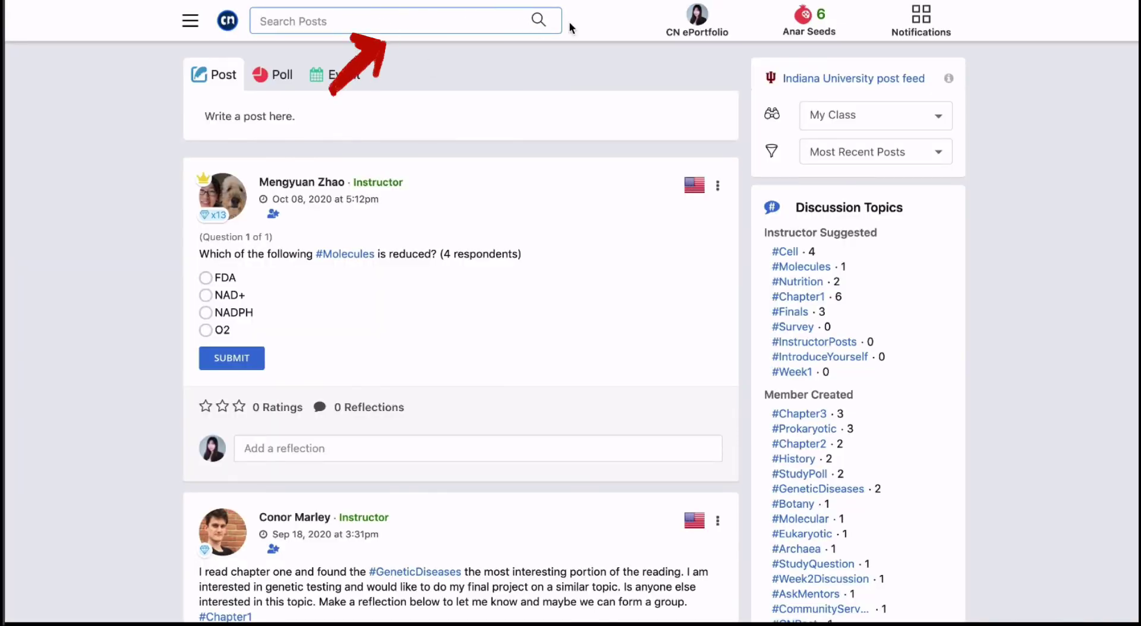
Check the Most Recent Posts filter options, then the Notifications list and its Emails tab
{"action": "left_click", "coordinate": [933, 158]}
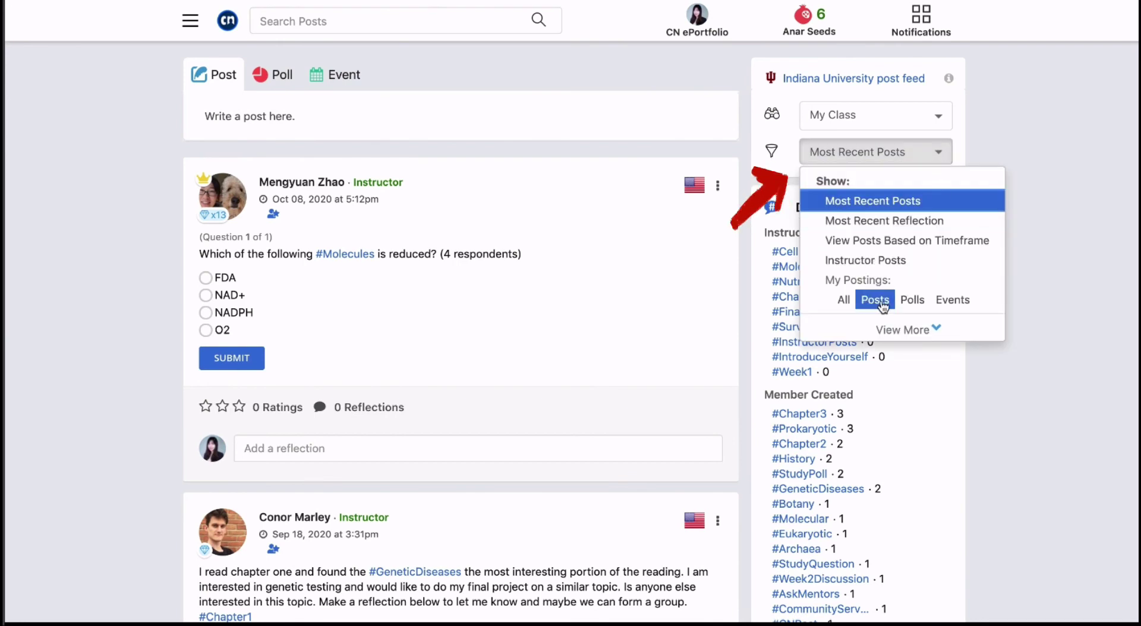
{"action": "left_click", "coordinate": [922, 28]}
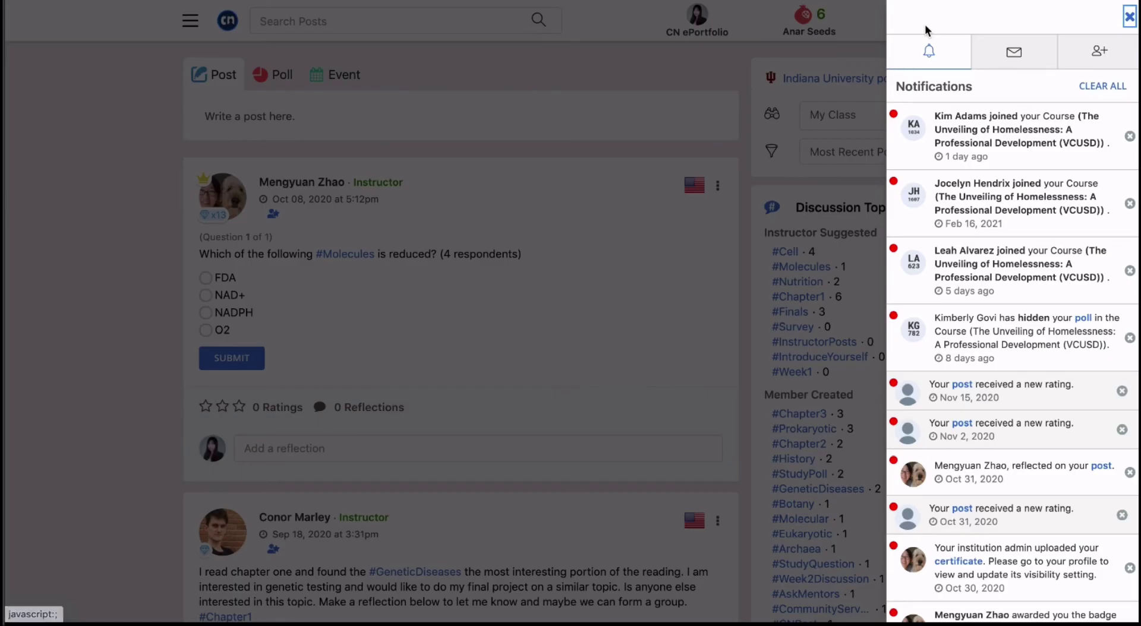
{"action": "left_click", "coordinate": [1016, 51]}
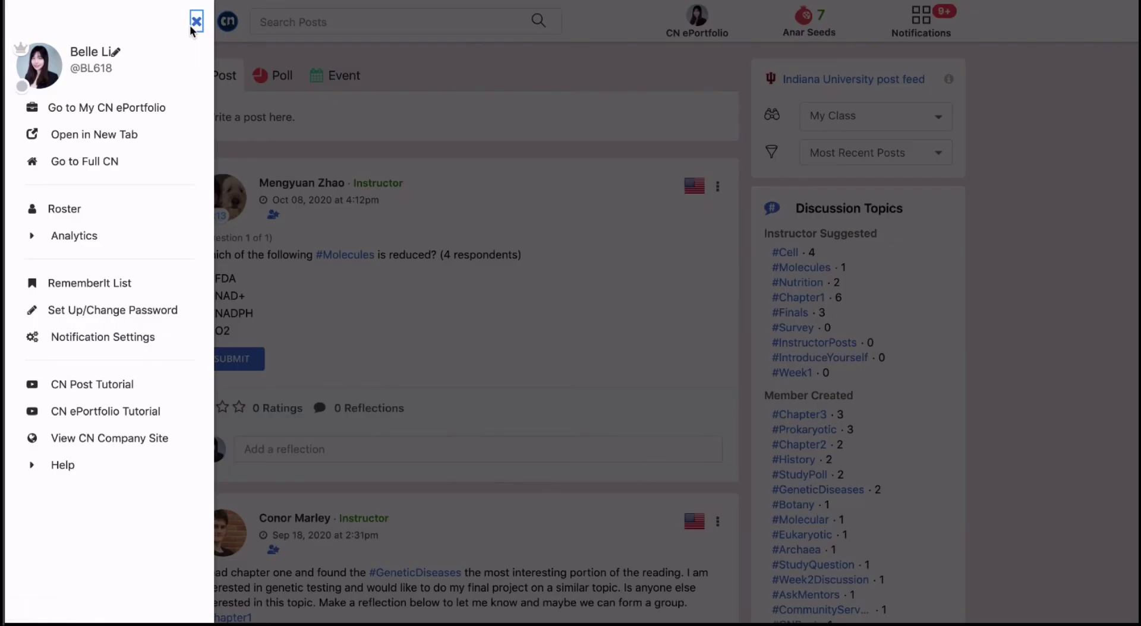
Expand Help in the hamburger menu to show the support e-mail address and User Help Center
{"action": "left_click", "coordinate": [62, 466]}
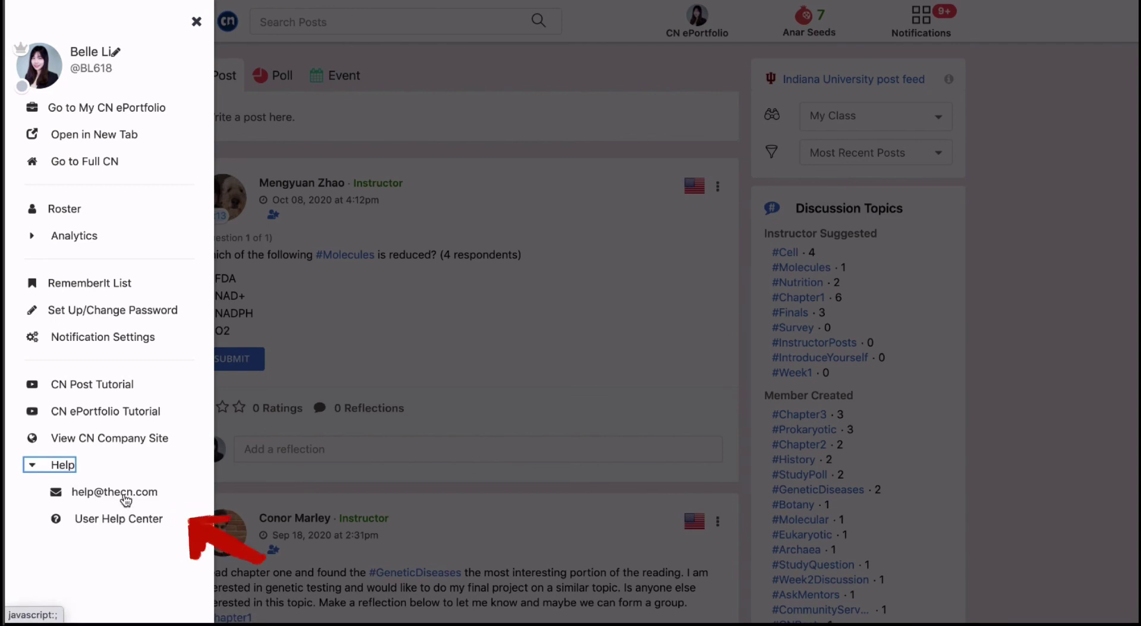